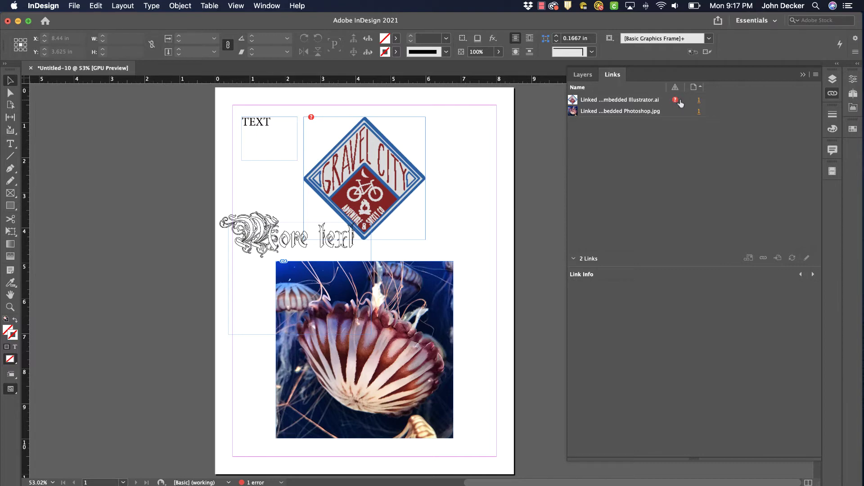
- Relink the missing Gravel City logo to Linked vs Embedded Illustrator.ai and accept the Place PDF options
mouse_move(676, 103)
double_click(675, 100)
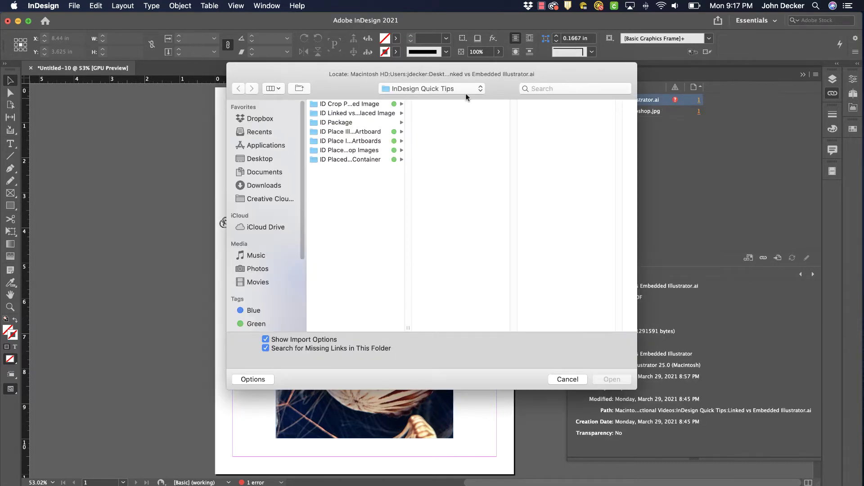
click(379, 114)
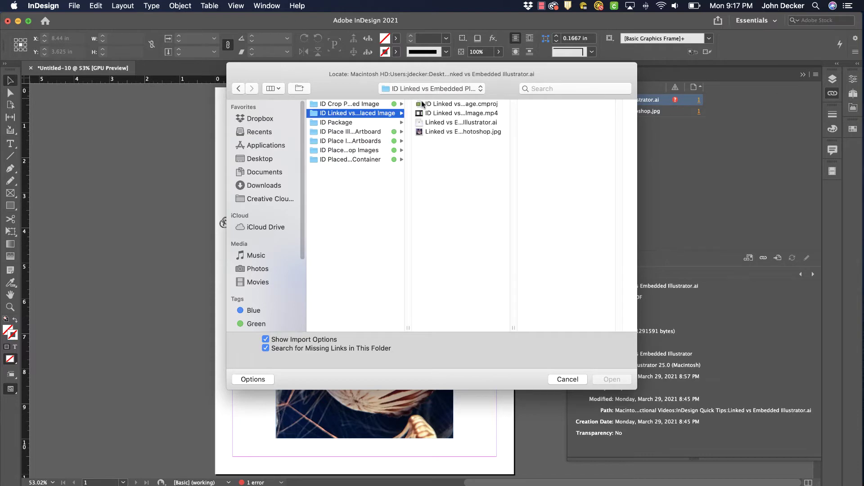
click(446, 123)
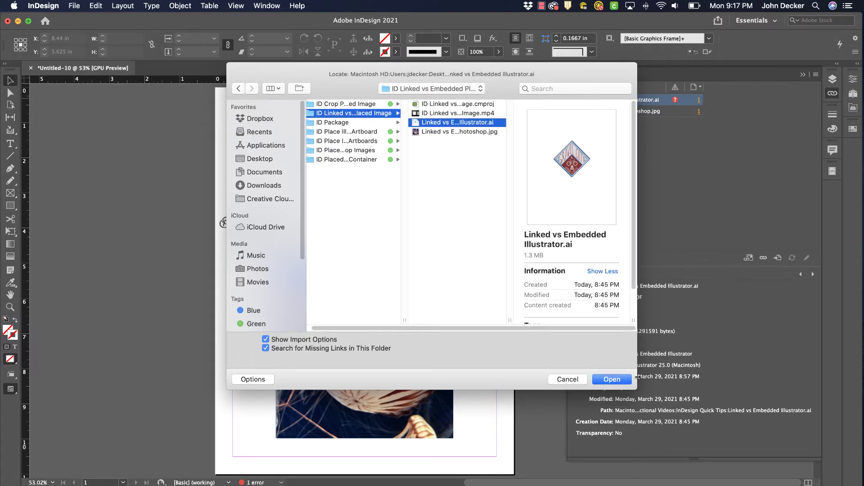
click(627, 379)
click(557, 351)
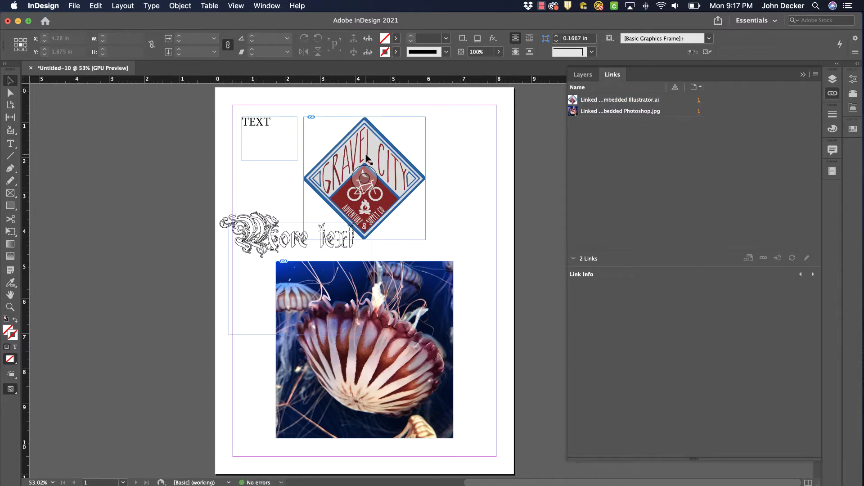
- Check the logo and jellyfish link details, then select text in the layout frames
click(392, 157)
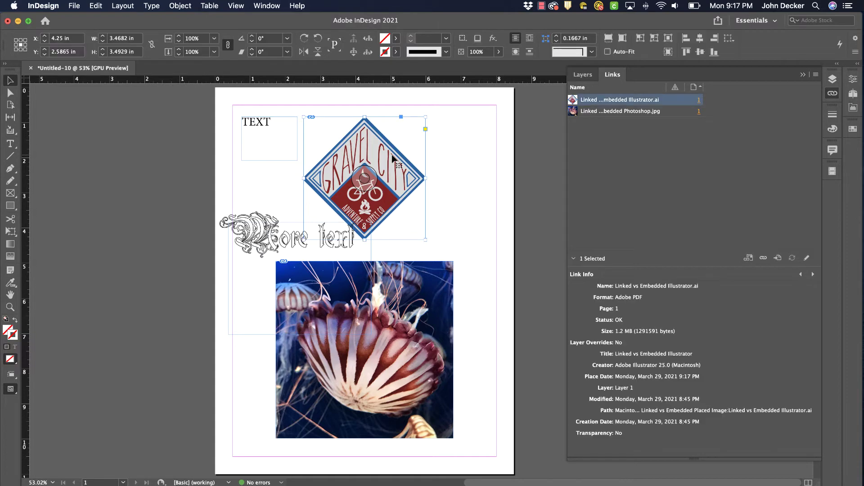
click(438, 312)
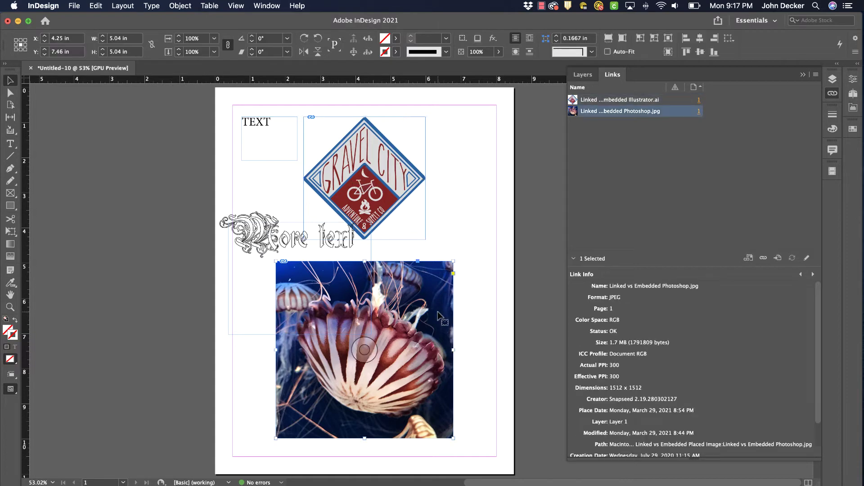
triple_click(271, 122)
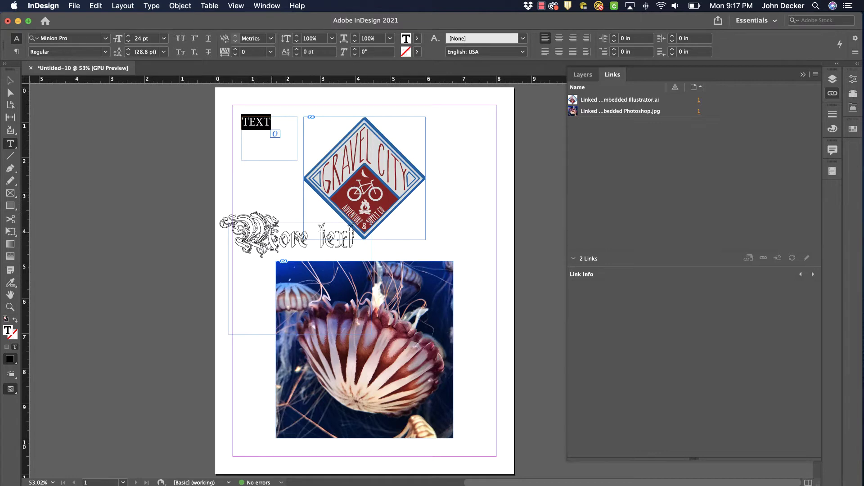
double_click(273, 231)
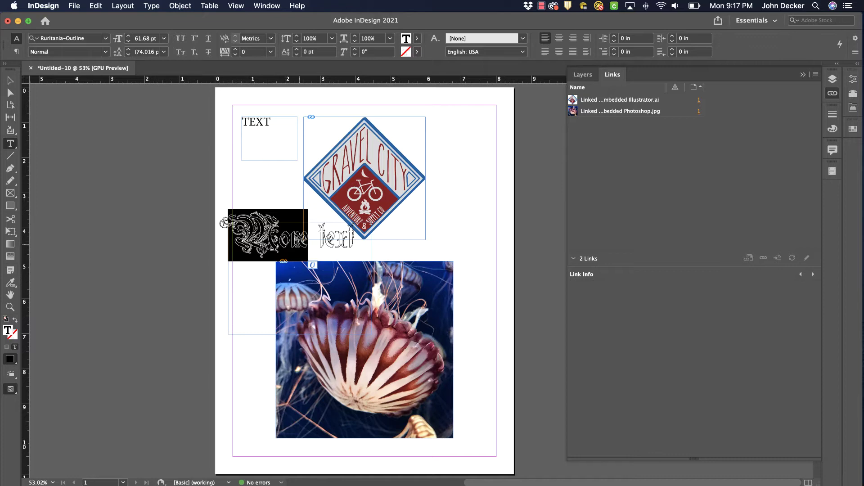
click(236, 231)
mouse_move(228, 233)
mouse_down()
mouse_move(355, 233)
mouse_move(225, 232)
mouse_up()
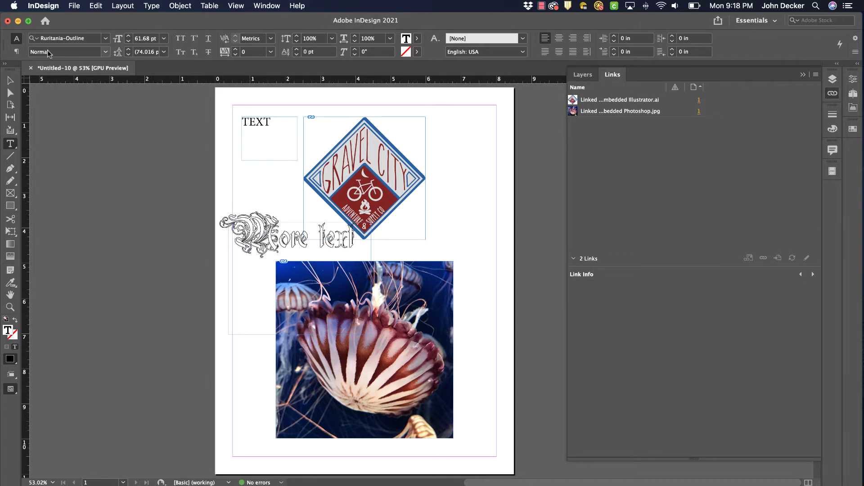
click(11, 81)
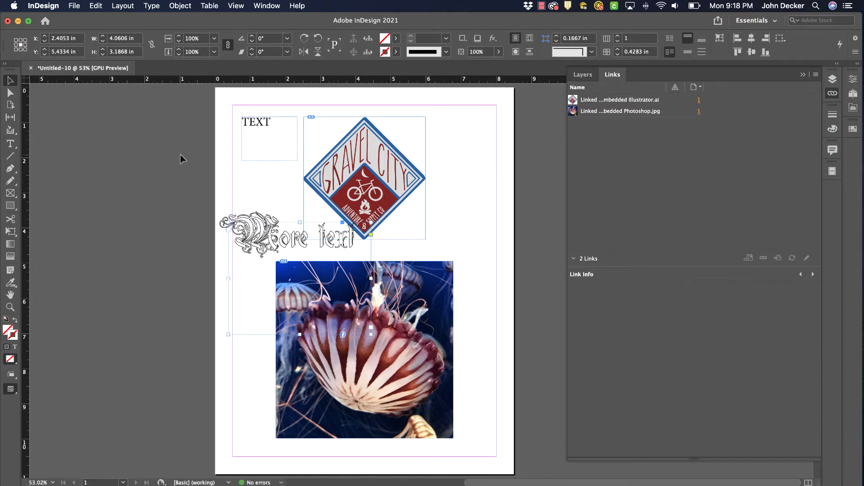
click(74, 5)
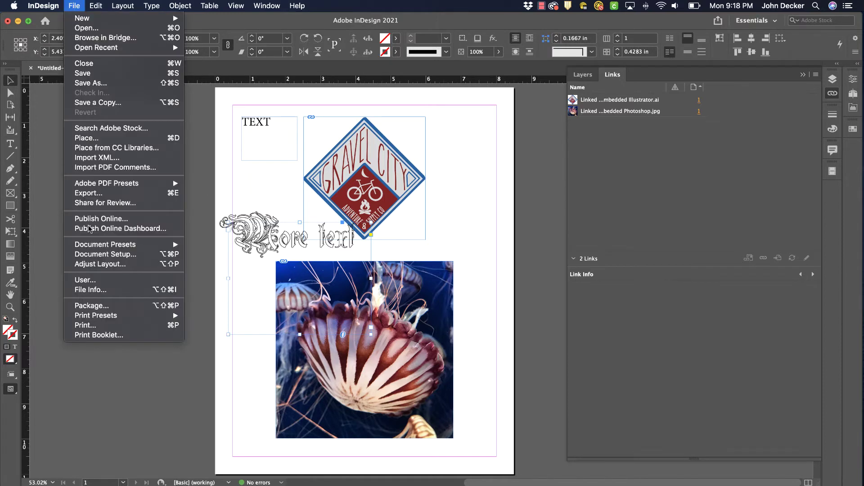
click(112, 307)
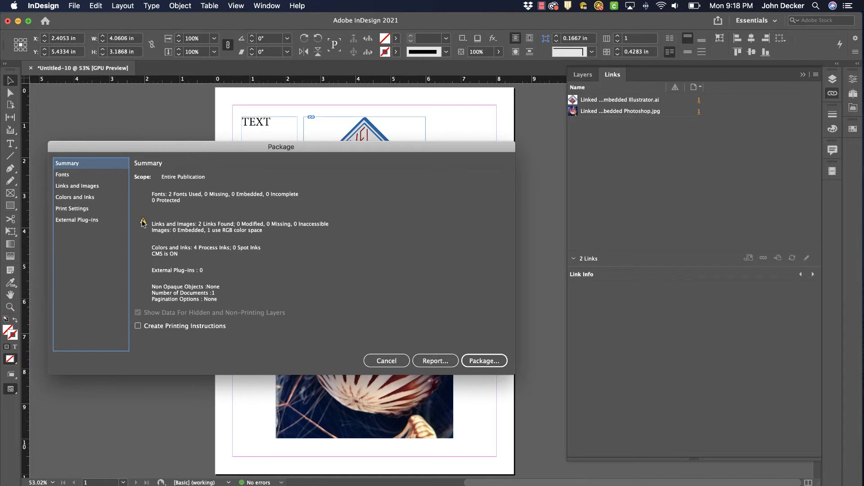
click(90, 186)
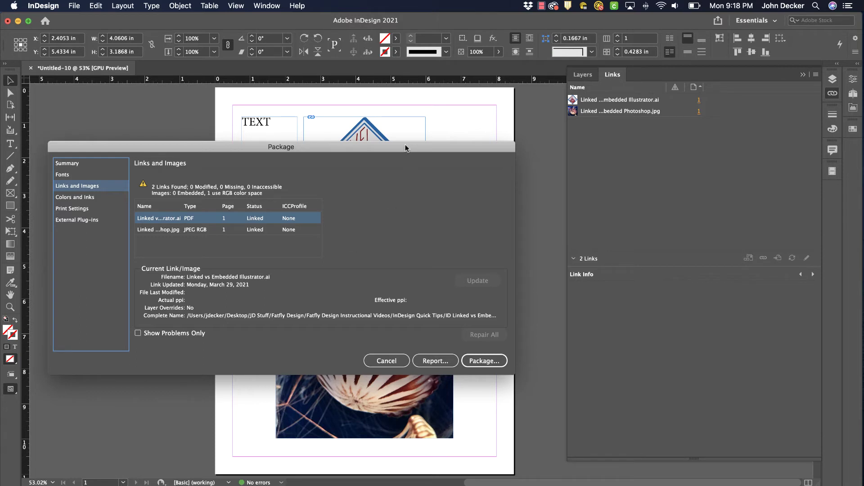
drag(407, 151, 458, 70)
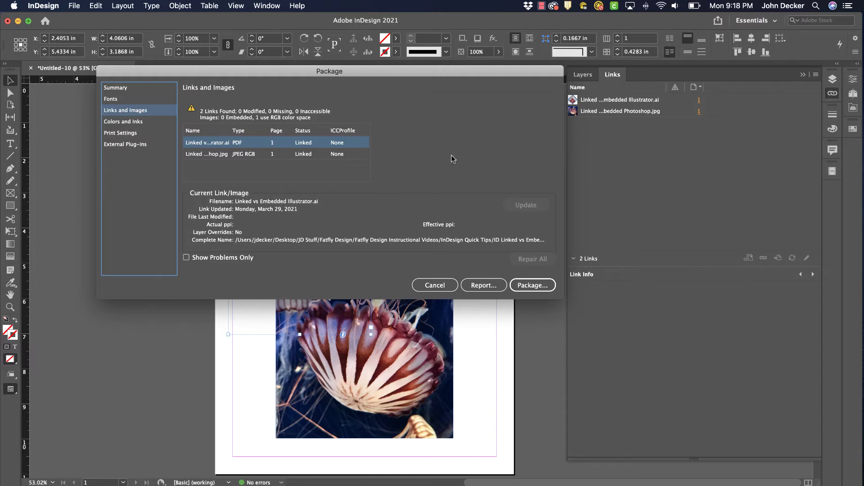
click(427, 286)
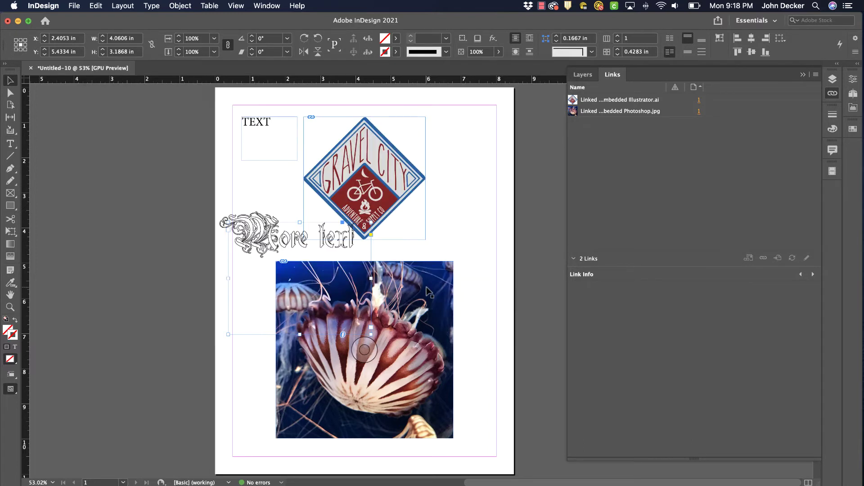
click(518, 251)
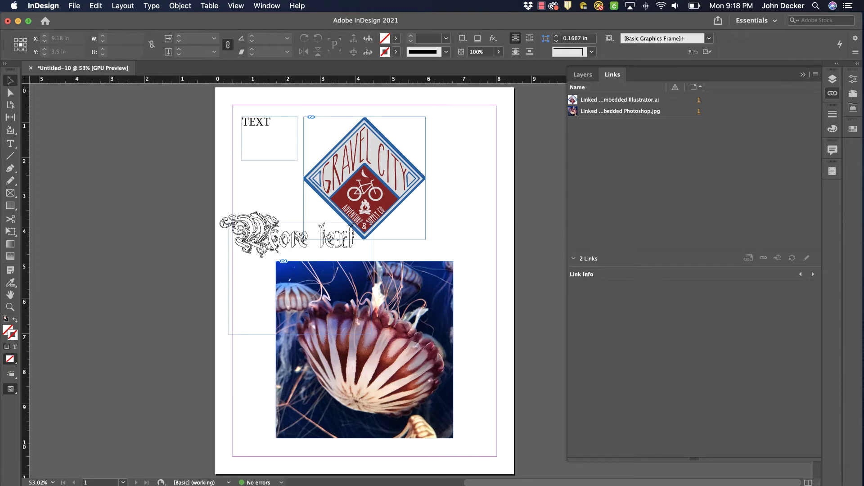
- Open the jellyfish photo from Photoshop's recent files
key(super+Tab)
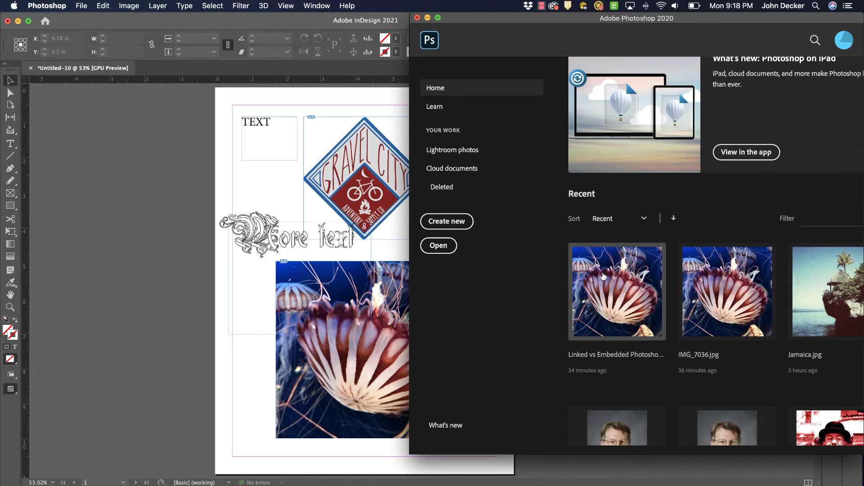
click(604, 275)
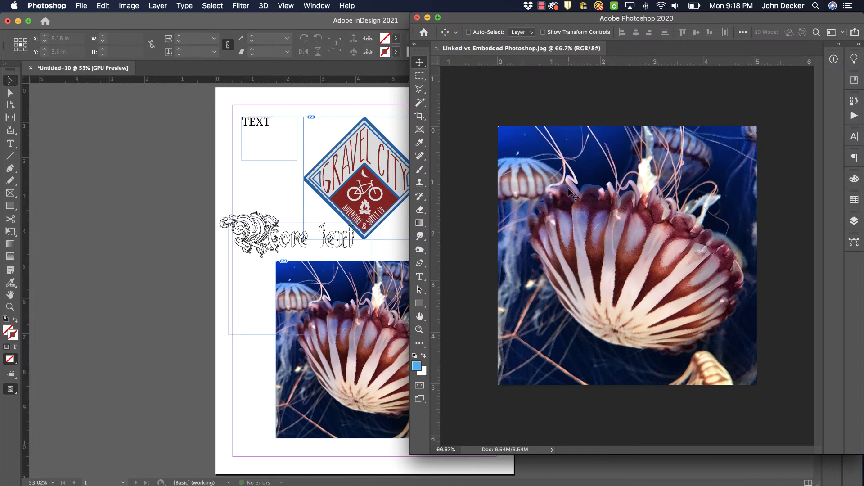
click(134, 6)
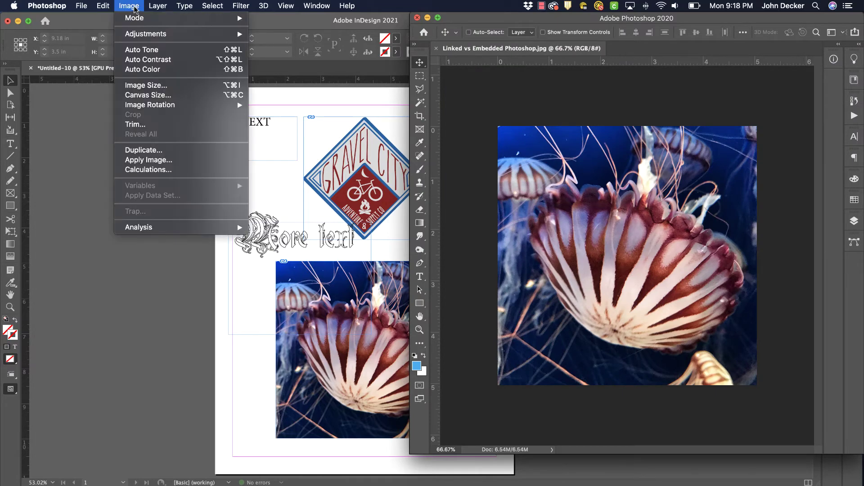
mouse_move(138, 19)
click(280, 71)
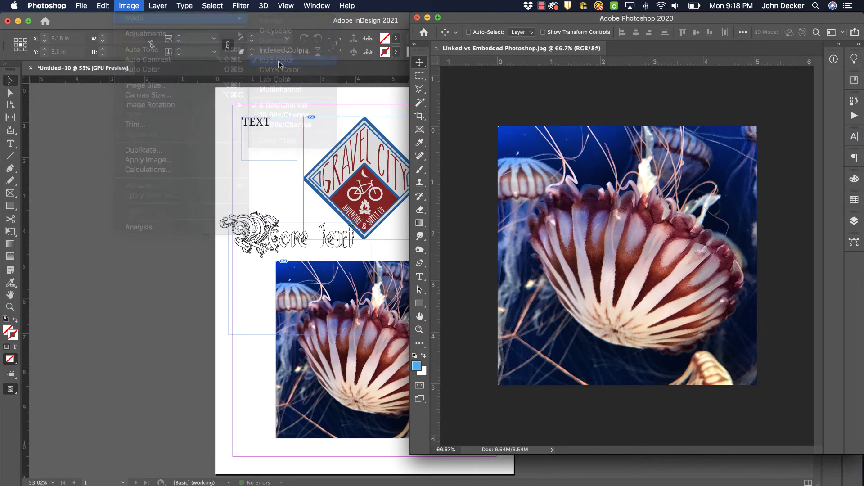
- Convert the jellyfish photo to CMYK Color, then save and close it
click(130, 6)
mouse_move(138, 23)
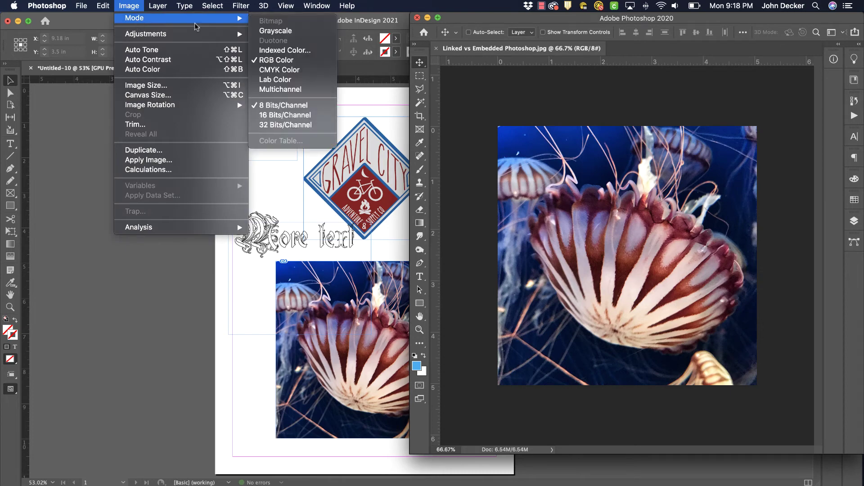
click(272, 74)
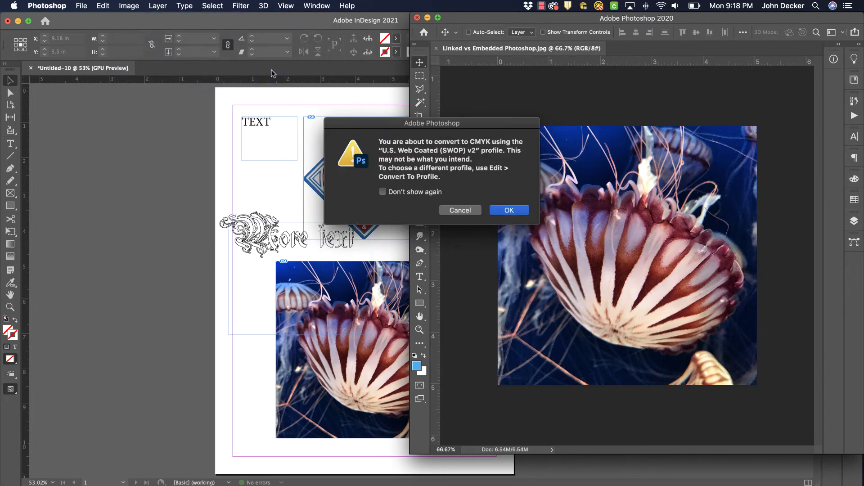
click(519, 207)
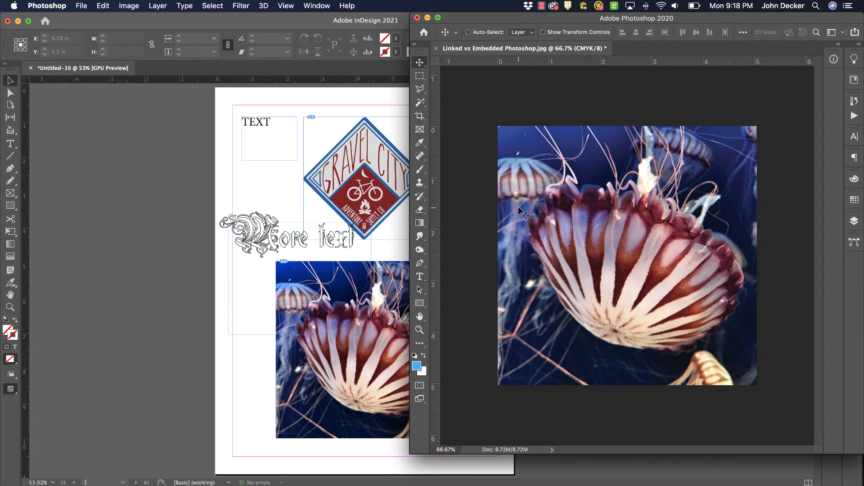
key(super+s)
key(super+w)
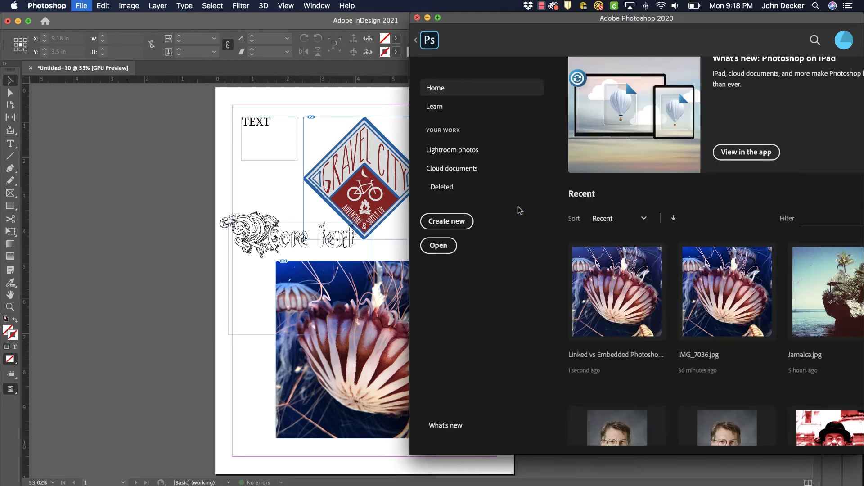
- Update the modified jellyfish Photoshop.jpg link in the Links panel so it reads CMYK
click(187, 252)
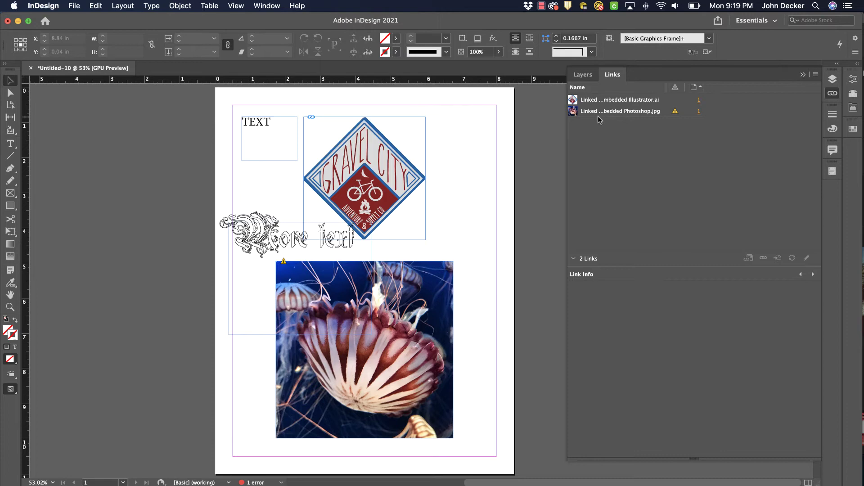
click(676, 113)
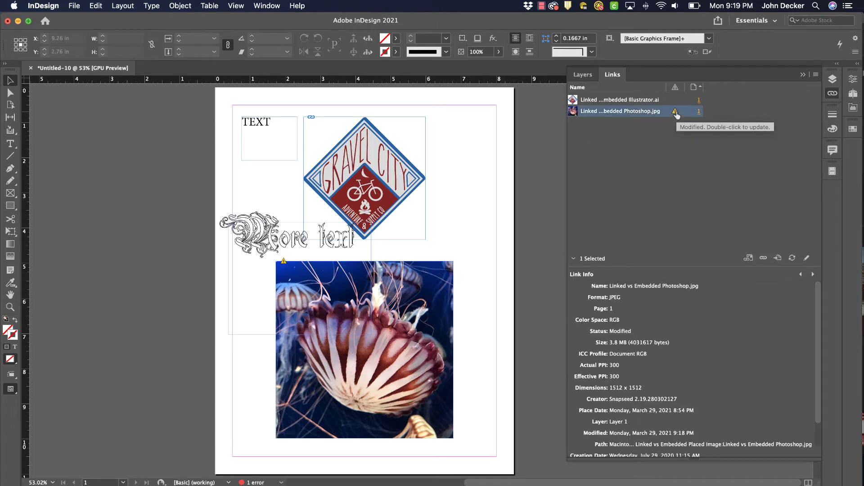
double_click(676, 112)
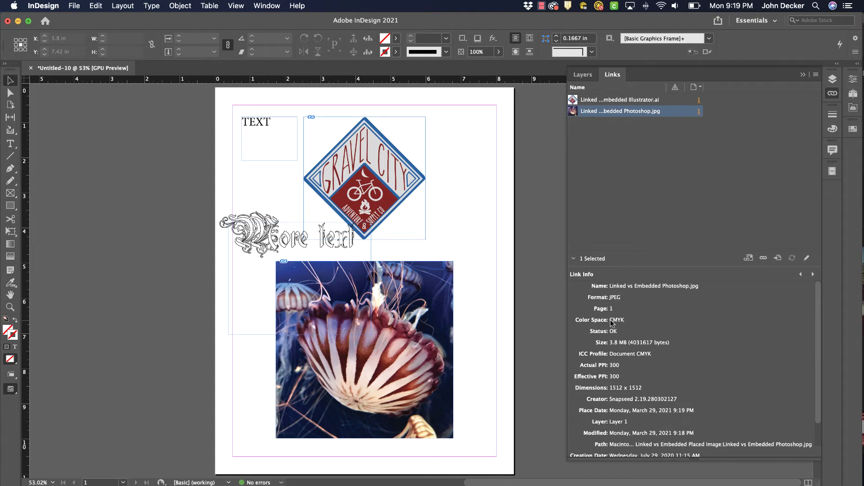
- Start File > Package and continue past the summary to the save prompt
click(75, 5)
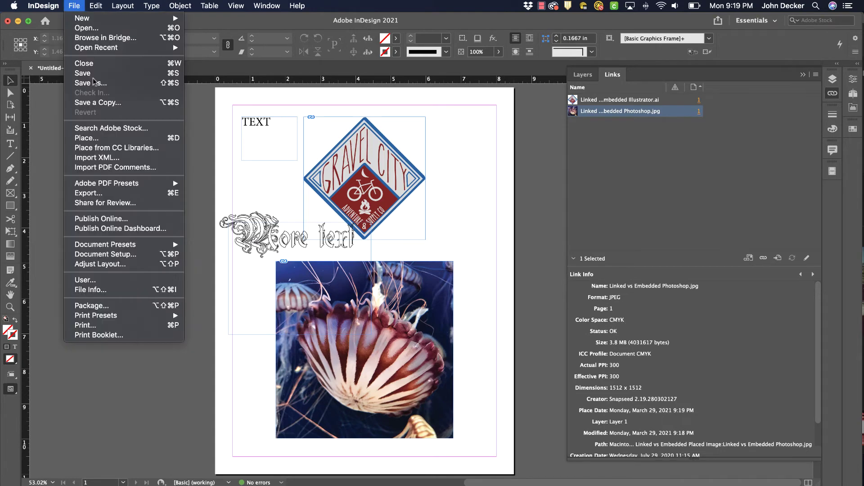
click(107, 302)
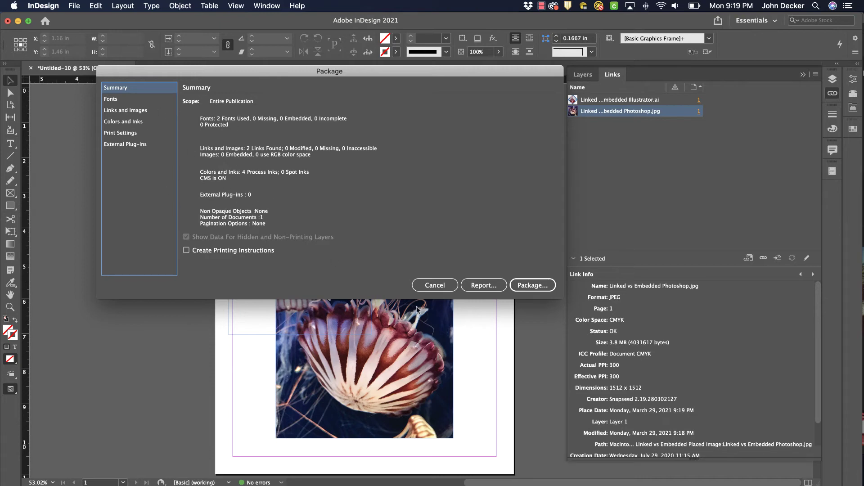
click(527, 285)
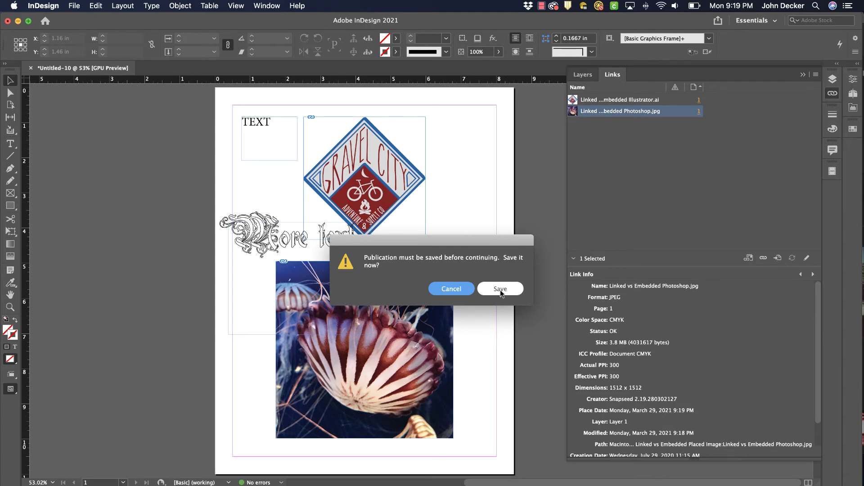
- Save the document as 'ID Package Example' in the ID Package folder
click(500, 291)
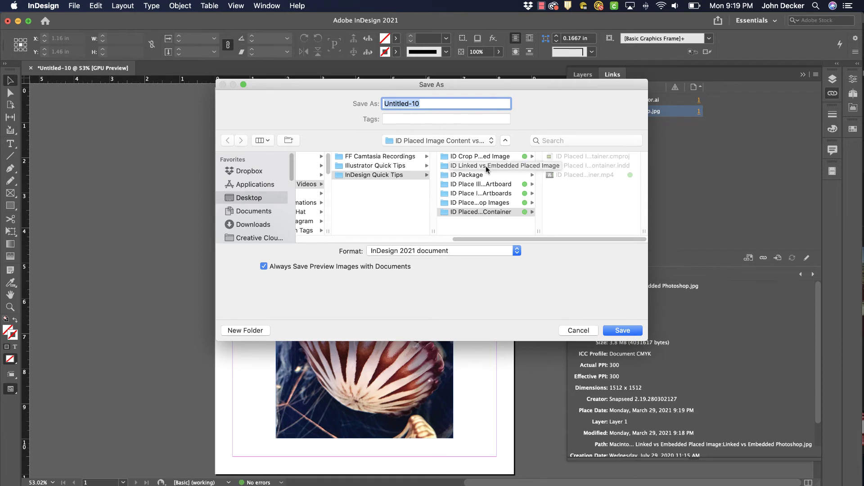
click(477, 175)
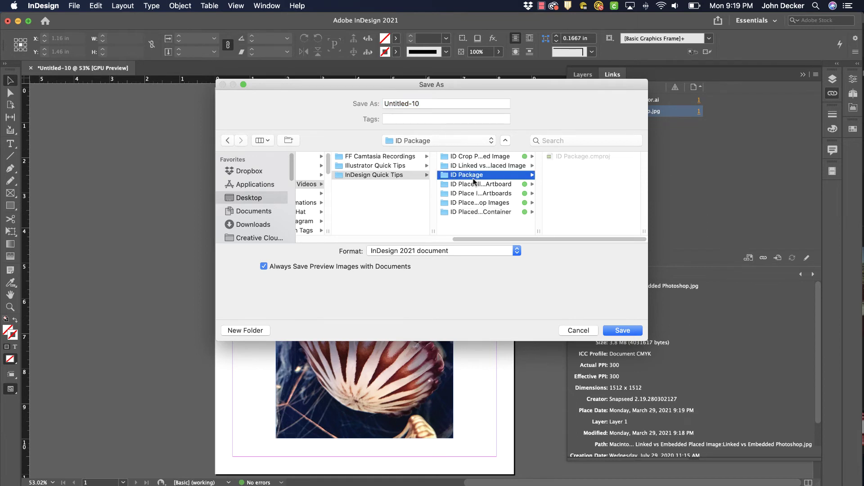
click(411, 105)
text(ID)
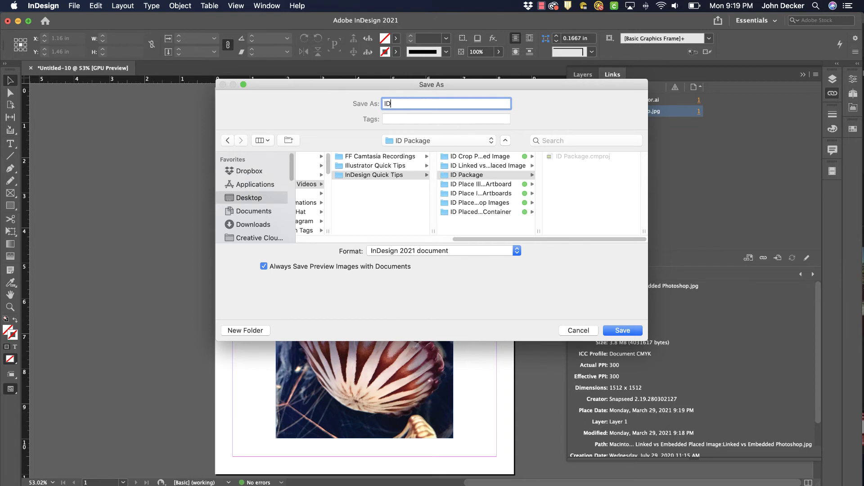
text( Packag)
text(Example)
click(622, 328)
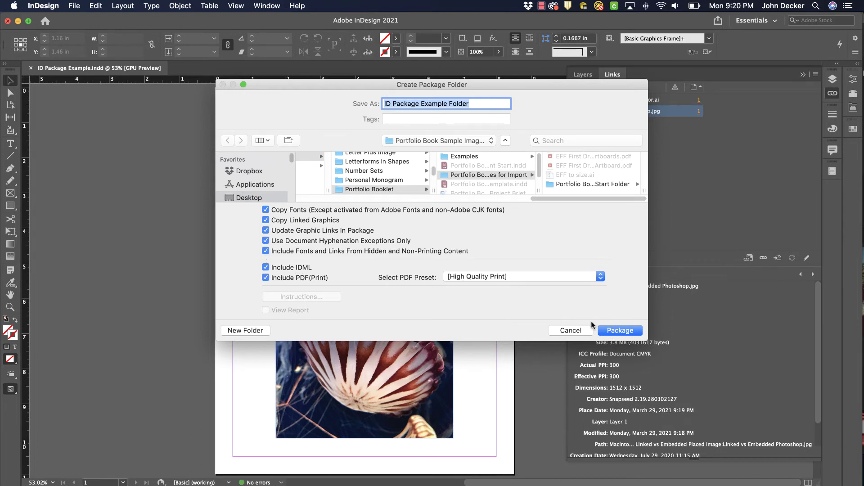
- Package with fonts, linked graphics, IDML and PDF, accept the font warning, and minimize InDesign
click(616, 332)
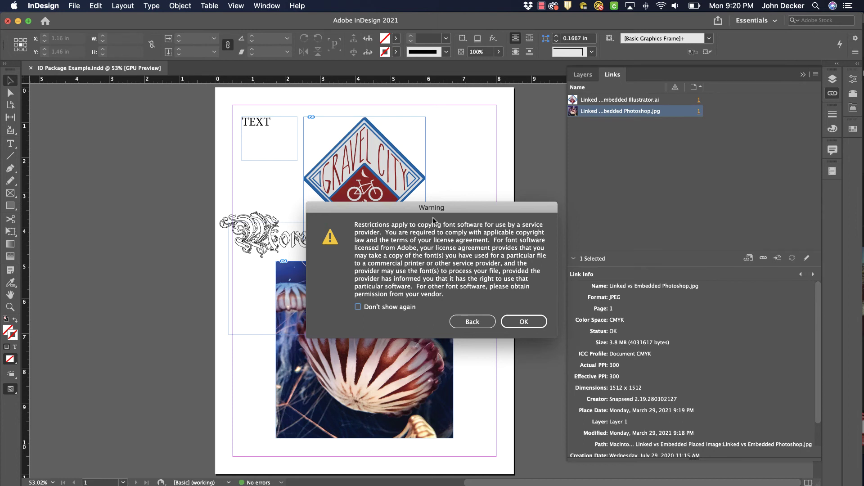
click(522, 321)
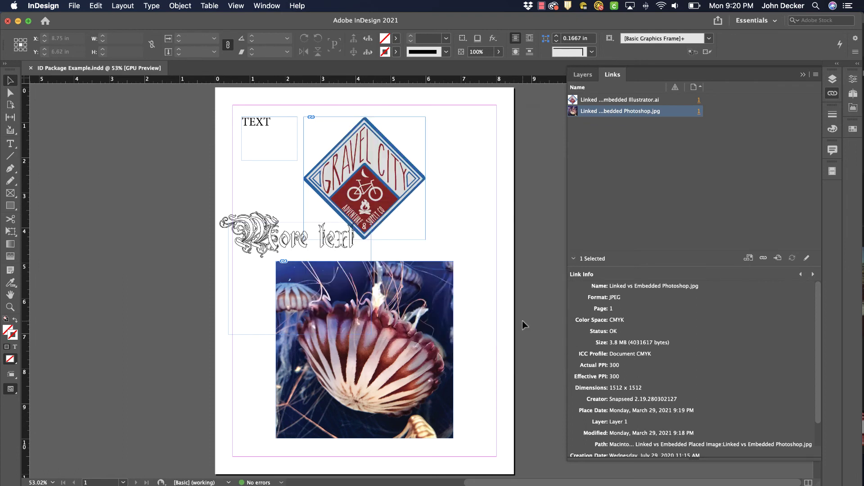
click(18, 22)
- Reveal the desktop and open the ID Package Example Folder
key(F11)
drag(765, 264, 338, 127)
double_click(338, 127)
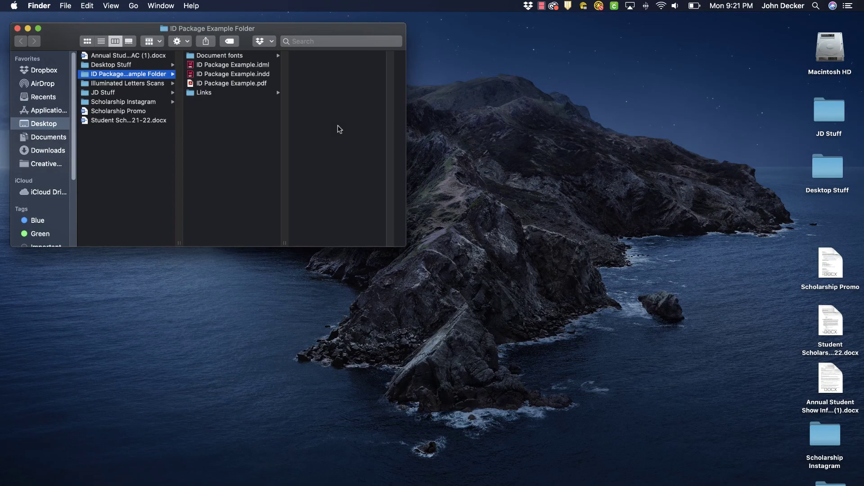
- Review Document fonts, the INDD, IDML and PDF files, and the Links folder contents
click(231, 58)
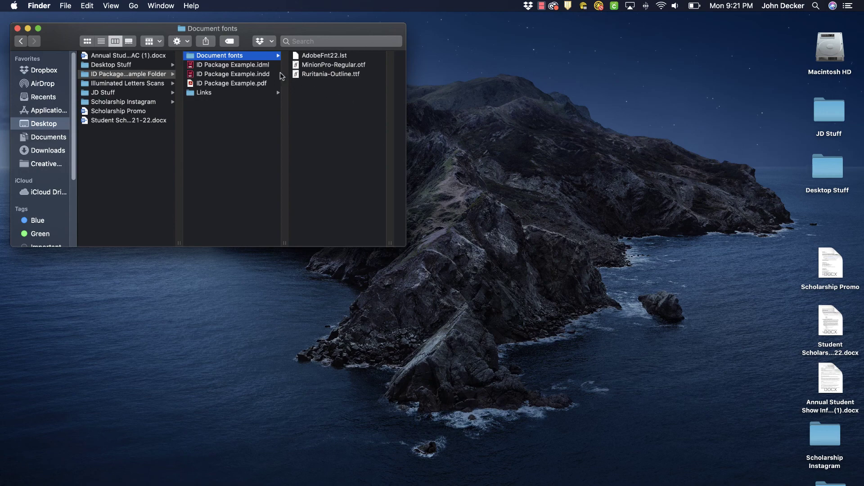
click(245, 74)
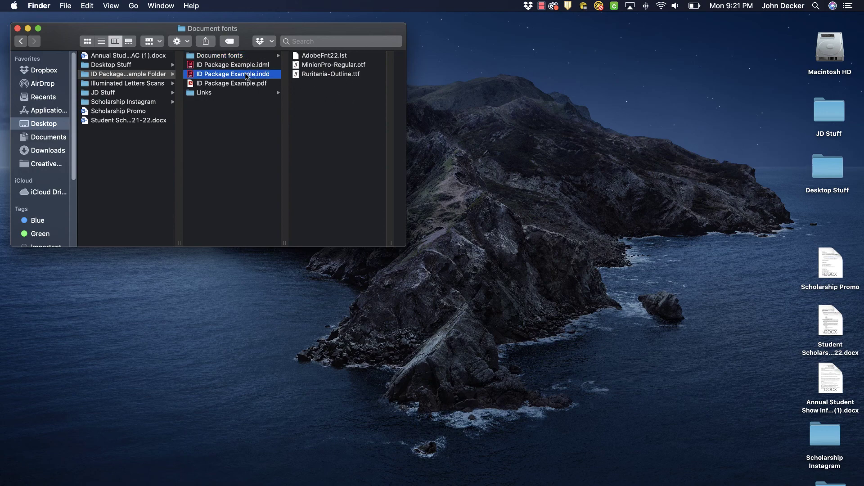
click(194, 65)
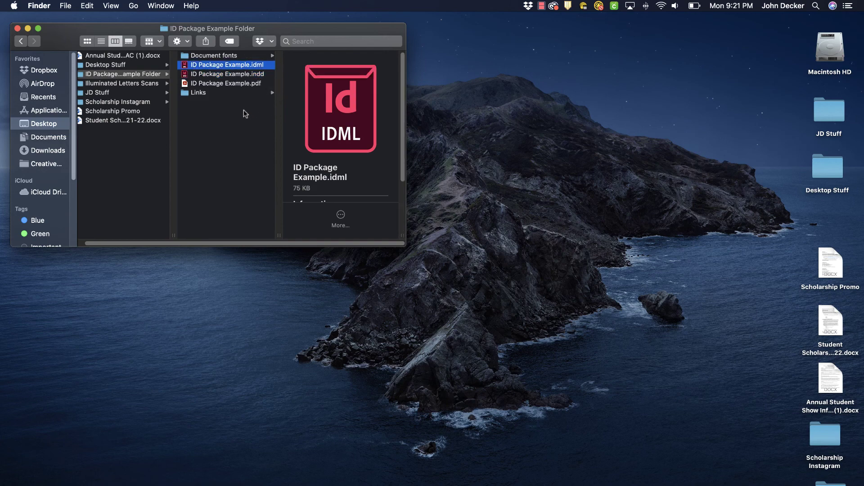
click(206, 84)
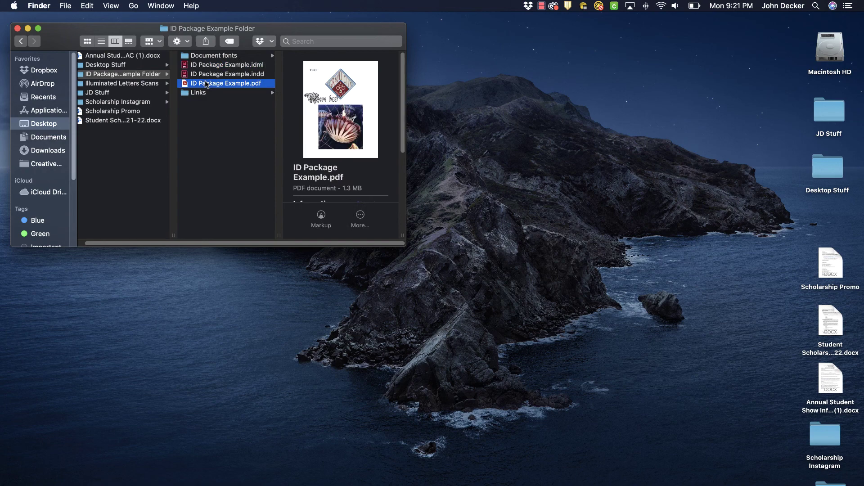
click(201, 94)
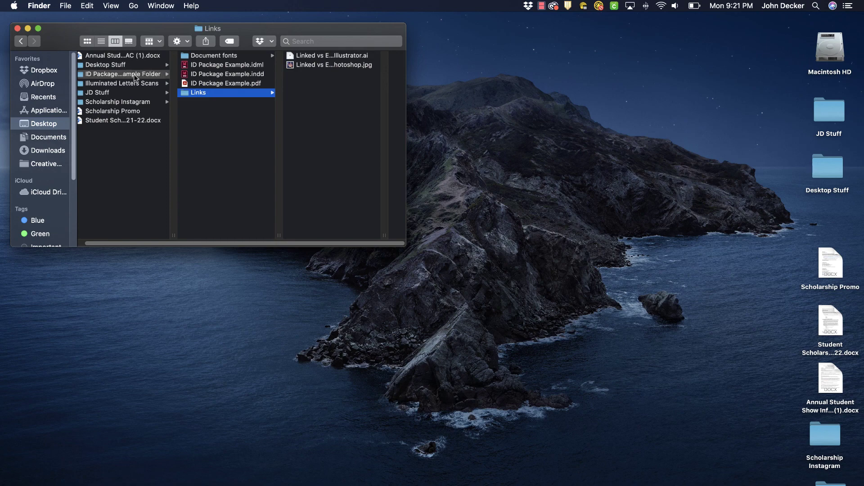
drag(270, 28, 472, 84)
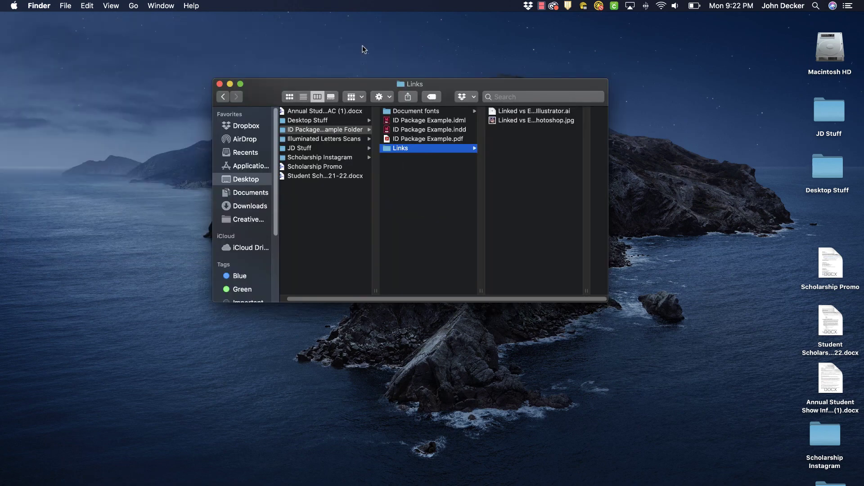